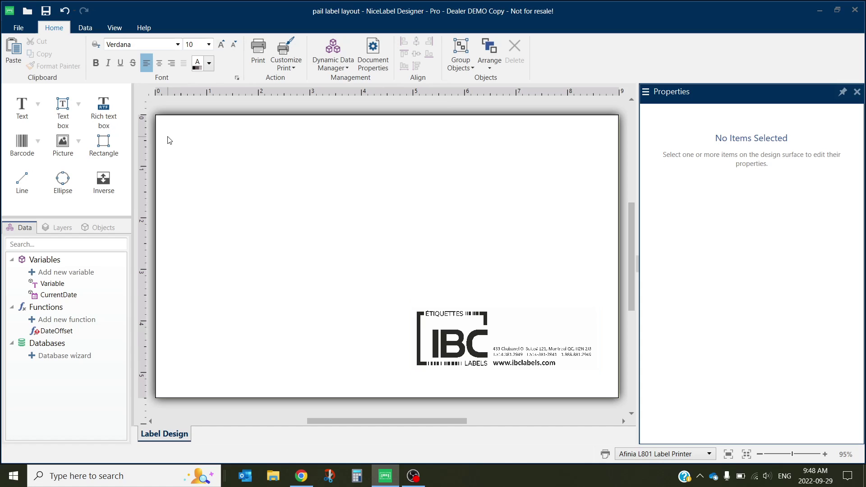
# Insert the picture 4x6 smoked duck.pdf from the Graphics Food folder near the label's upper-left corner
pyautogui.click(63, 143)
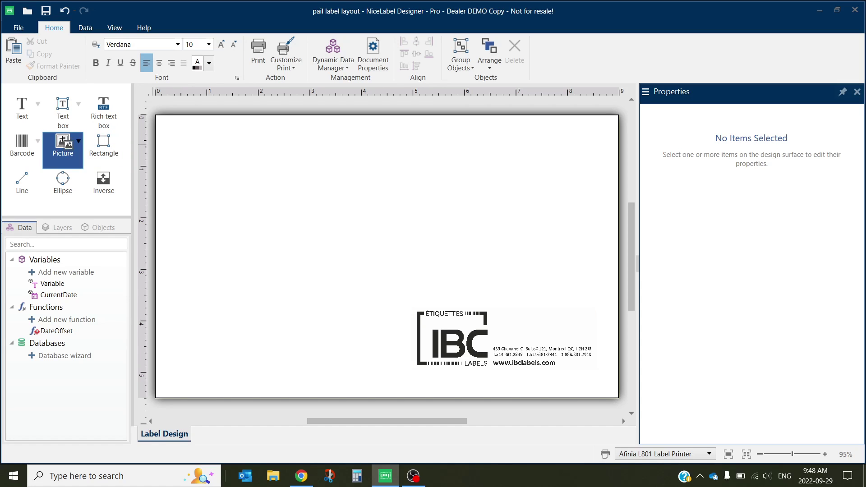
pyautogui.click(185, 140)
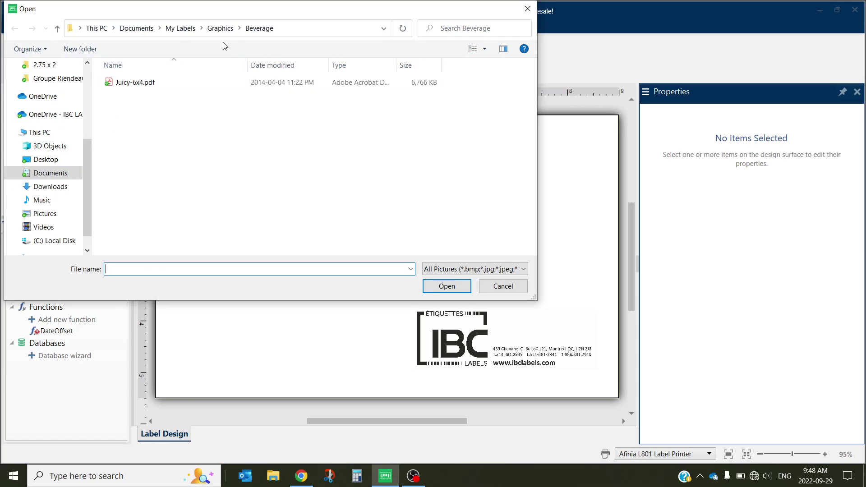
pyautogui.click(220, 29)
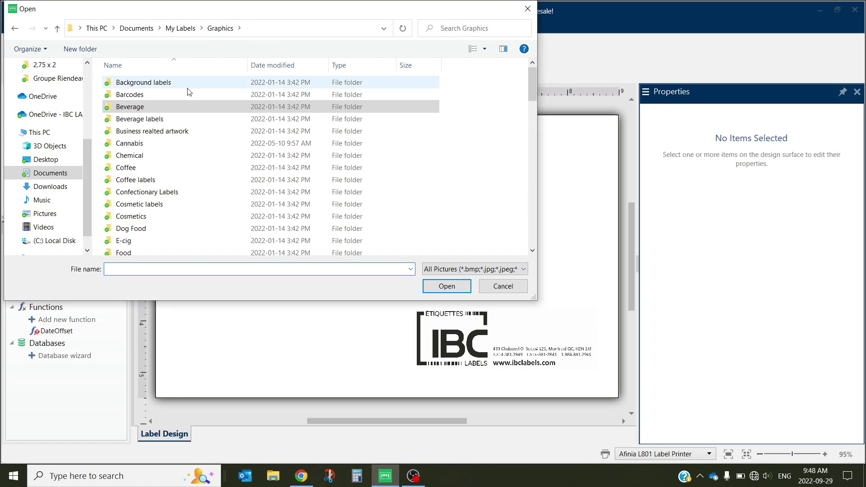
pyautogui.doubleClick(130, 251)
pyautogui.click(140, 83)
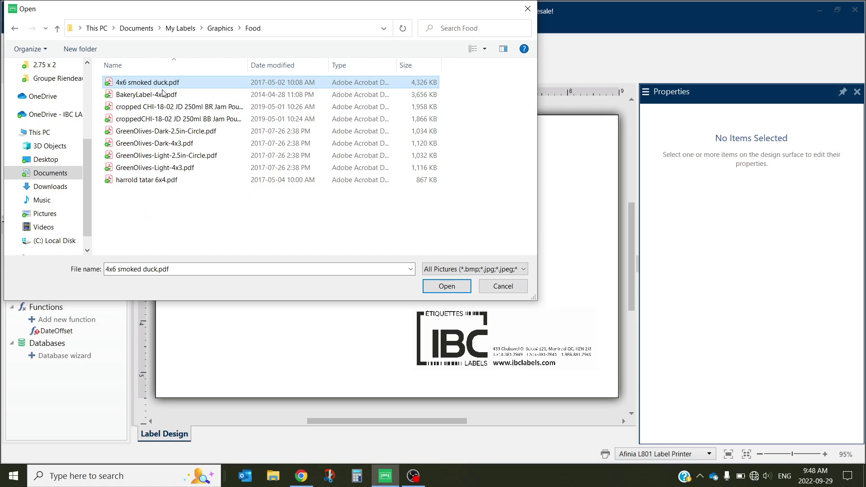
pyautogui.click(443, 287)
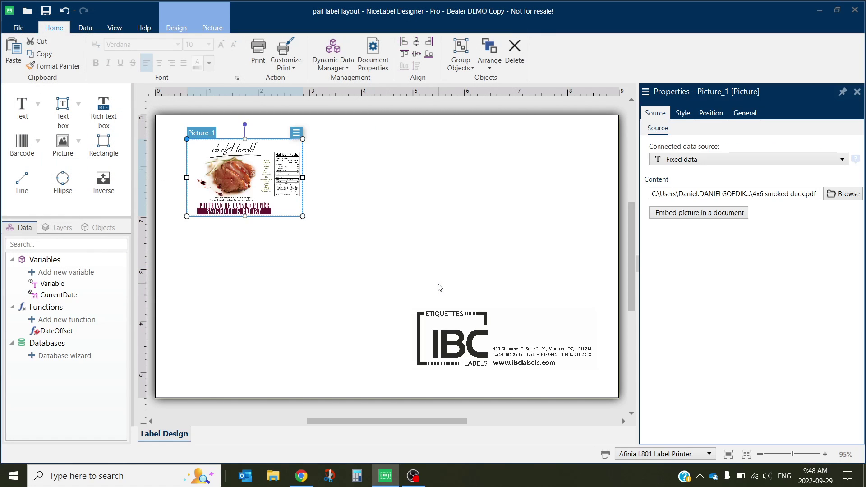
# Enlarge the duck picture to about 8.1 inches wide to cover most of the label, and send it to the back
pyautogui.moveTo(302, 216); pyautogui.dragTo(610, 418)
pyautogui.moveTo(423, 299); pyautogui.dragTo(393, 272)
pyautogui.rightClick(392, 271)
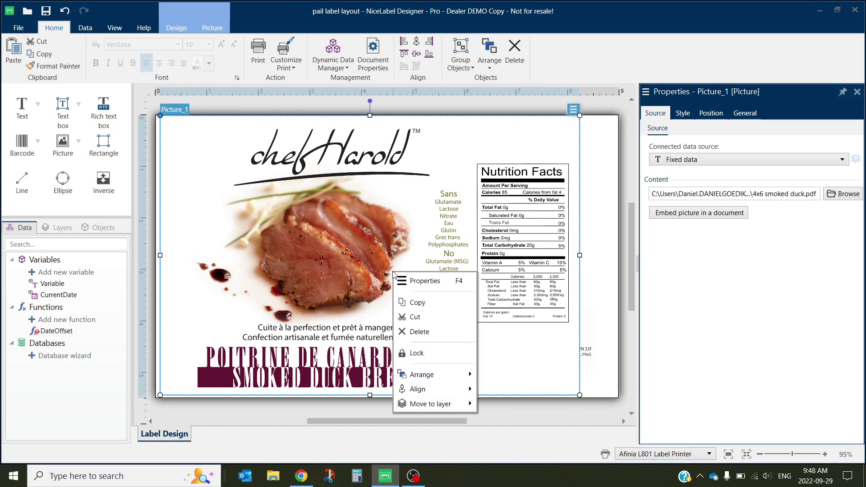
pyautogui.moveTo(441, 376)
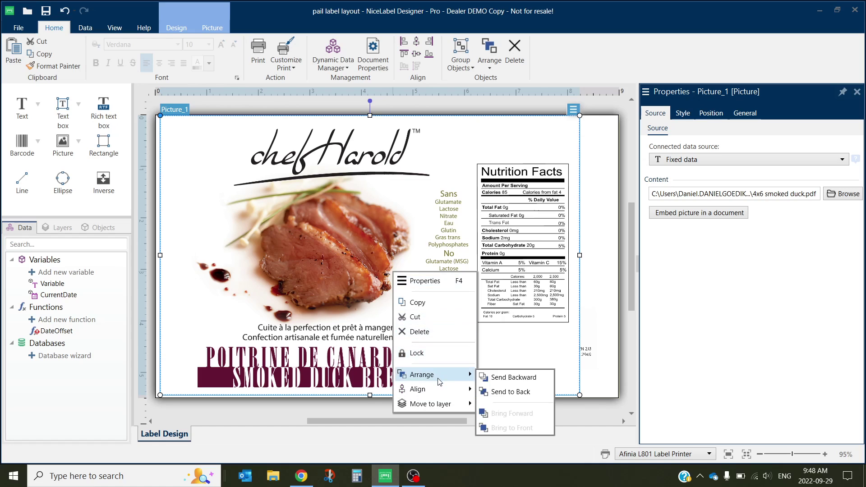
pyautogui.click(505, 392)
# Shrink the IBC Labels logo to about 2.1 inches wide and place it below the Nutrition Facts table
pyautogui.click(517, 365)
pyautogui.moveTo(517, 364); pyautogui.dragTo(515, 361)
pyautogui.moveTo(471, 329); pyautogui.dragTo(508, 367)
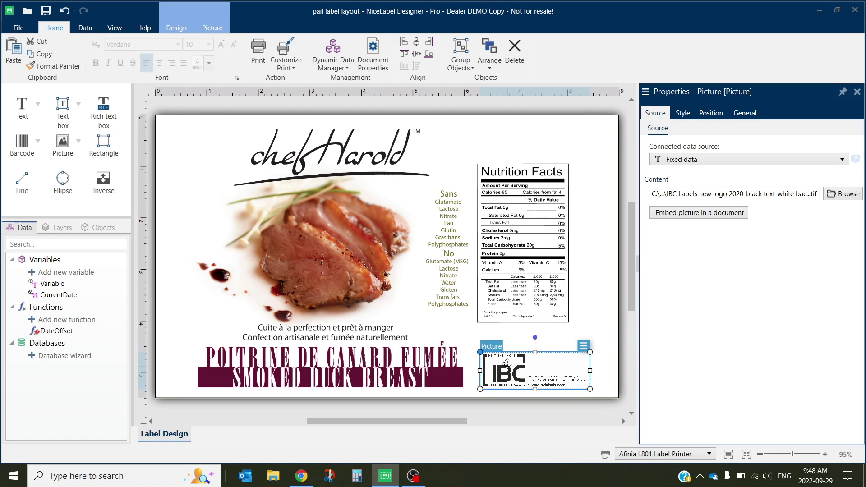
pyautogui.click(438, 109)
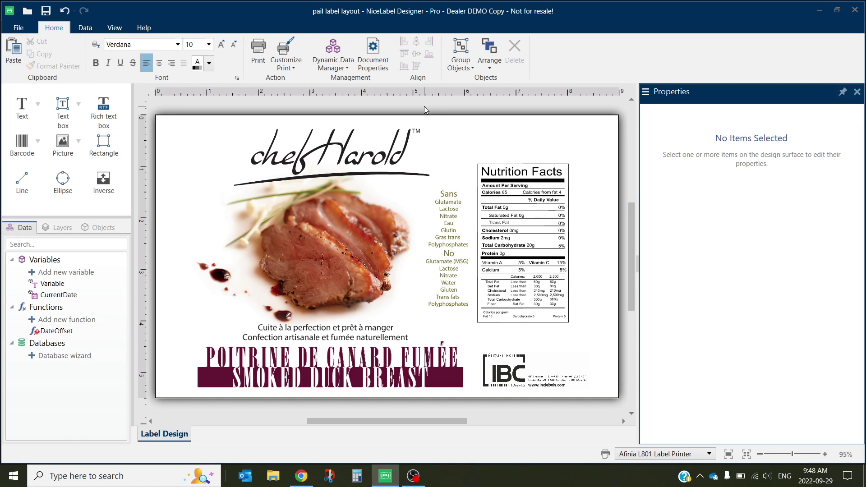
# Add a text object linked to Variable, enlarge it to 25.7 pt, and place it between the Nutrition Facts table and the logo
pyautogui.click(38, 105)
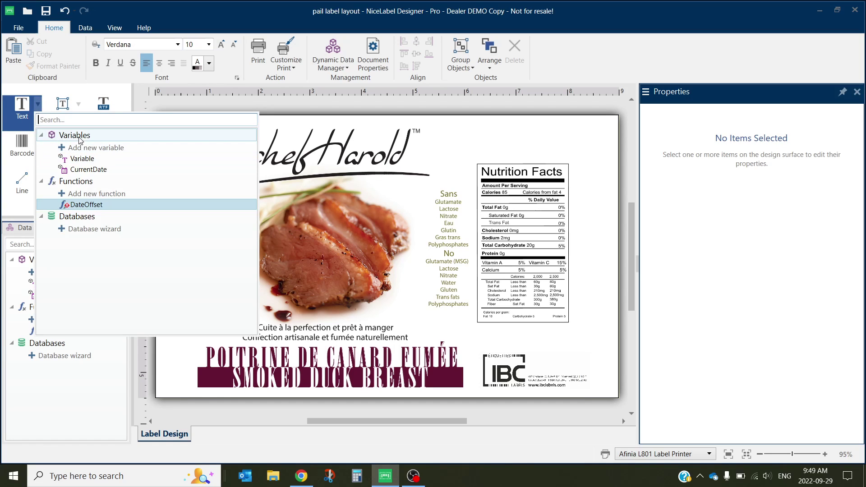
pyautogui.click(83, 159)
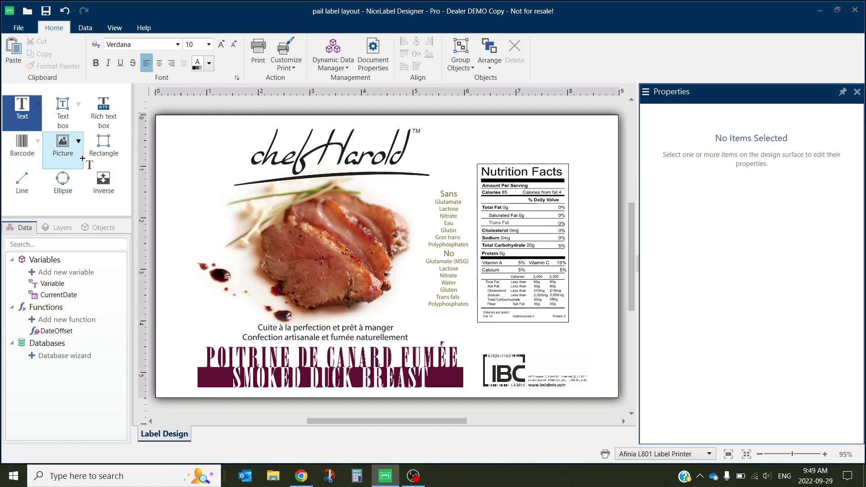
pyautogui.click(470, 132)
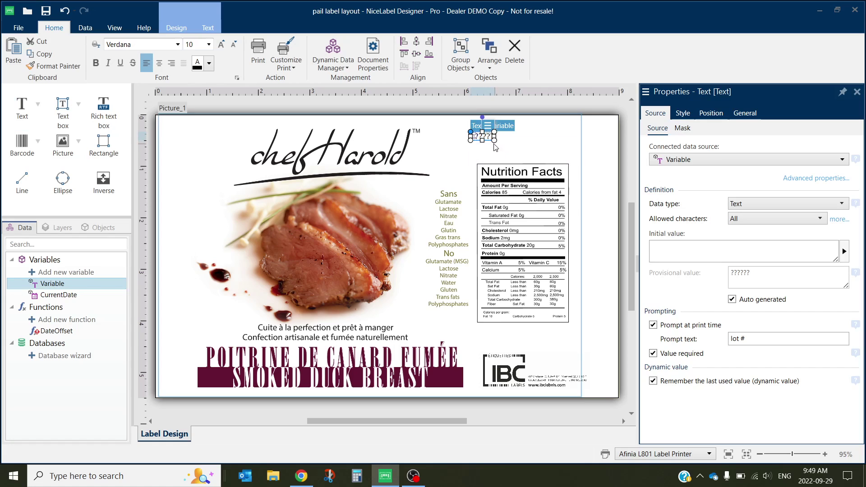
pyautogui.moveTo(494, 140); pyautogui.dragTo(537, 142)
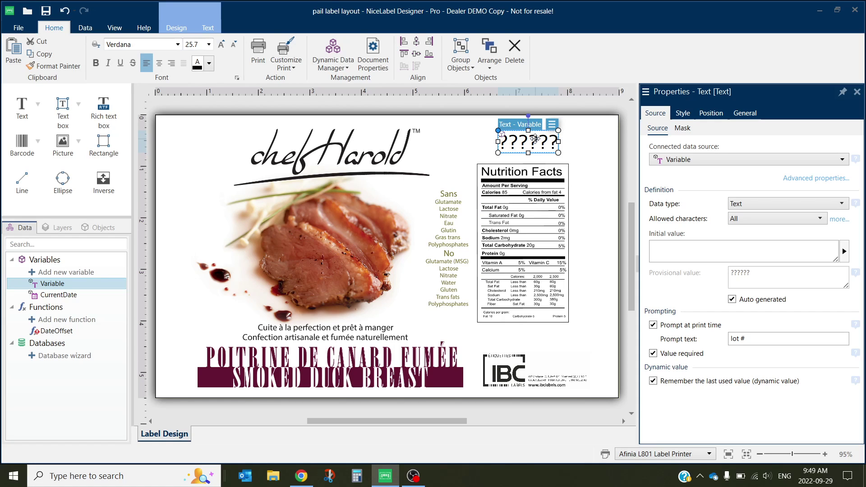
pyautogui.moveTo(534, 139); pyautogui.dragTo(576, 337)
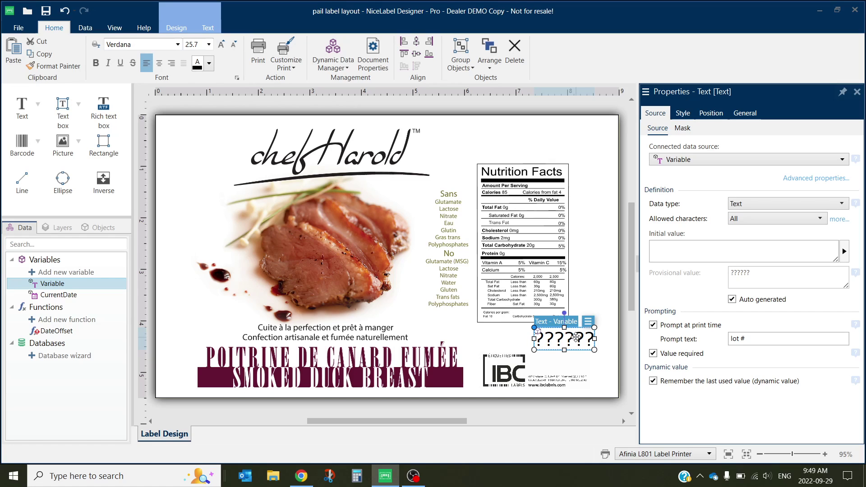
# Set the variable's prompt text to "# de lot" and shift its text object slightly towards the label's right edge
pyautogui.moveTo(755, 338); pyautogui.dragTo(727, 346)
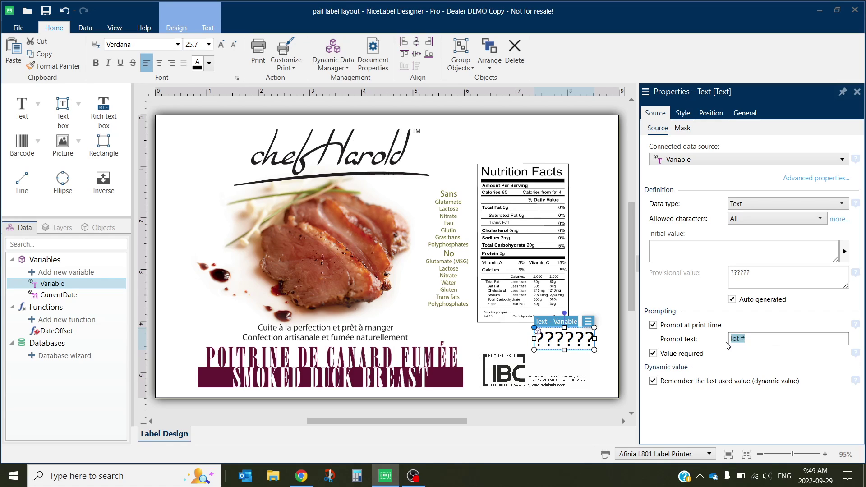
pyautogui.write('Lot d')
pyautogui.click(605, 249)
pyautogui.moveTo(574, 342); pyautogui.dragTo(578, 337)
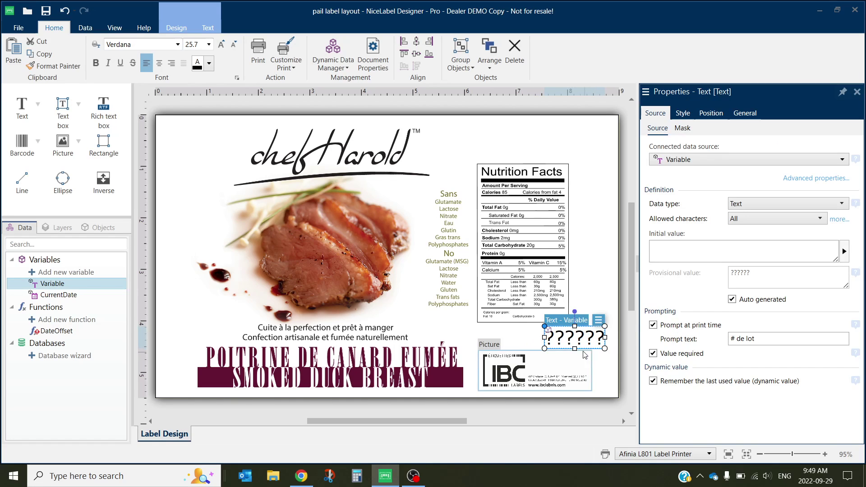
pyautogui.click(660, 243)
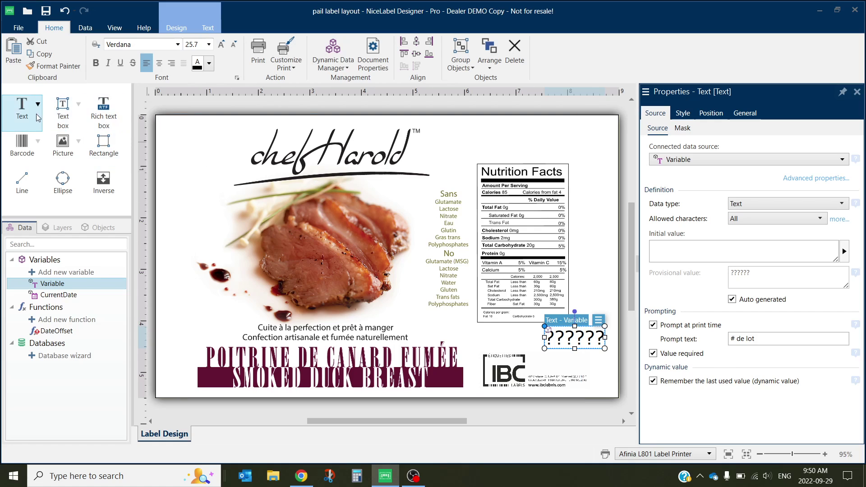
# Add a fixed text object reading "# de Lot" below the Nutrition Facts table, beside the variable text
pyautogui.click(23, 108)
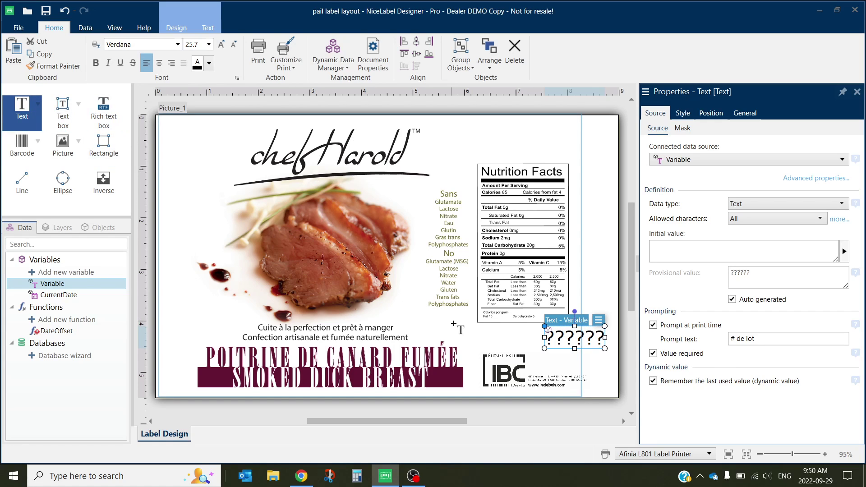
pyautogui.click(483, 337)
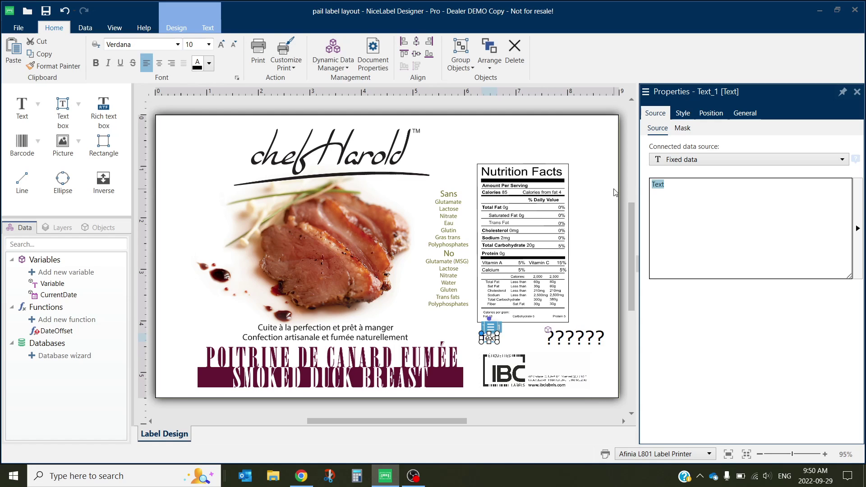
pyautogui.write('# de Lot')
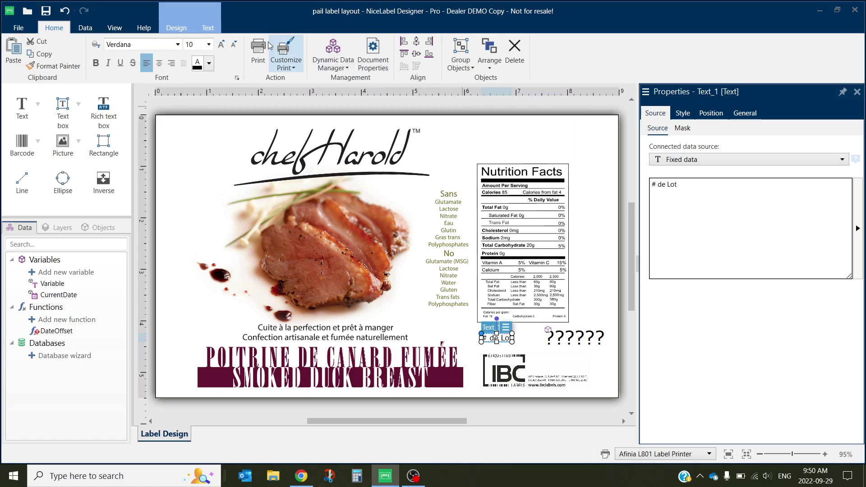
pyautogui.click(292, 108)
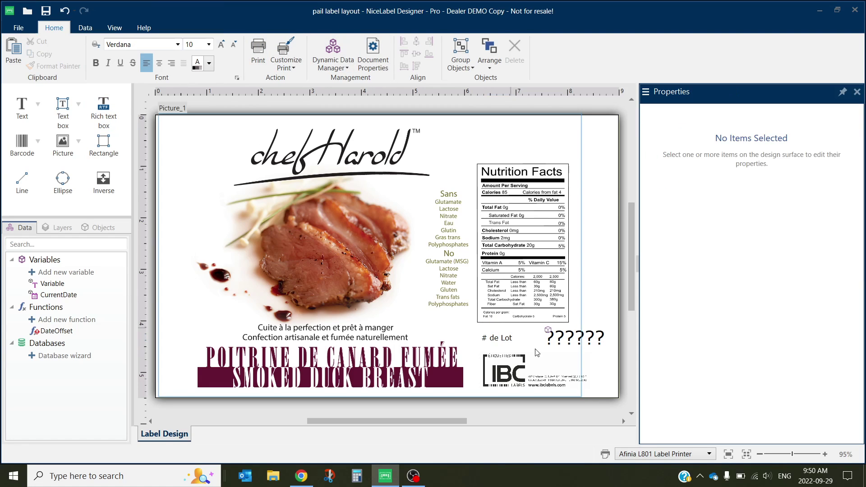
# Enlarge the "# de Lot" text to 17.6 pt, position it next to the variable text, and align both objects' vertical middles
pyautogui.click(511, 341)
pyautogui.moveTo(512, 341)
pyautogui.mouseDown()
pyautogui.moveTo(535, 352)
pyautogui.moveTo(523, 350)
pyautogui.moveTo(523, 336)
pyautogui.mouseUp()
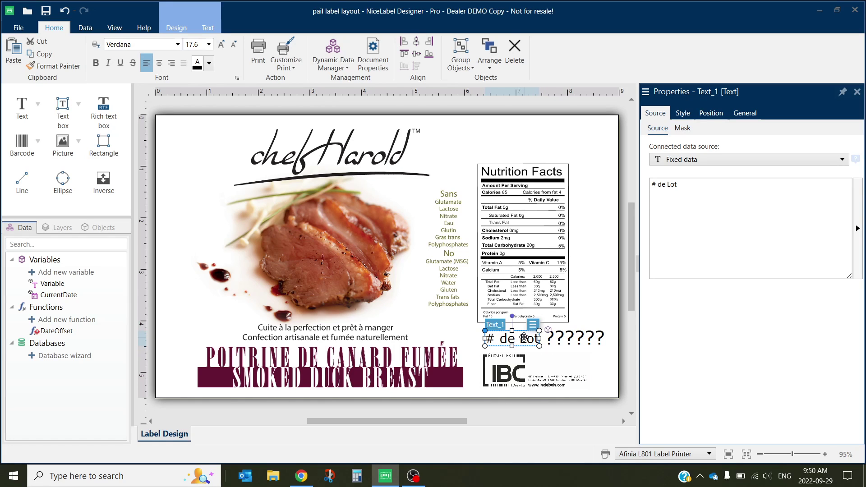
pyautogui.keyDown('shift'); pyautogui.click(578, 339); pyautogui.keyUp('shift')
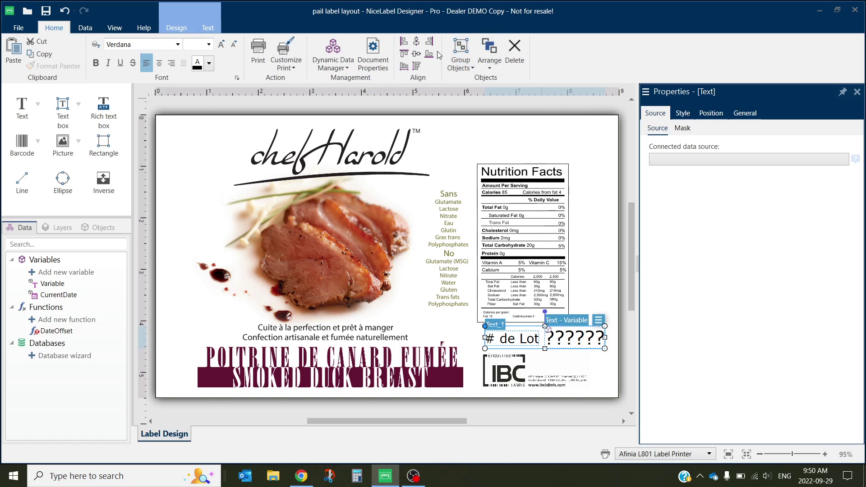
pyautogui.click(419, 57)
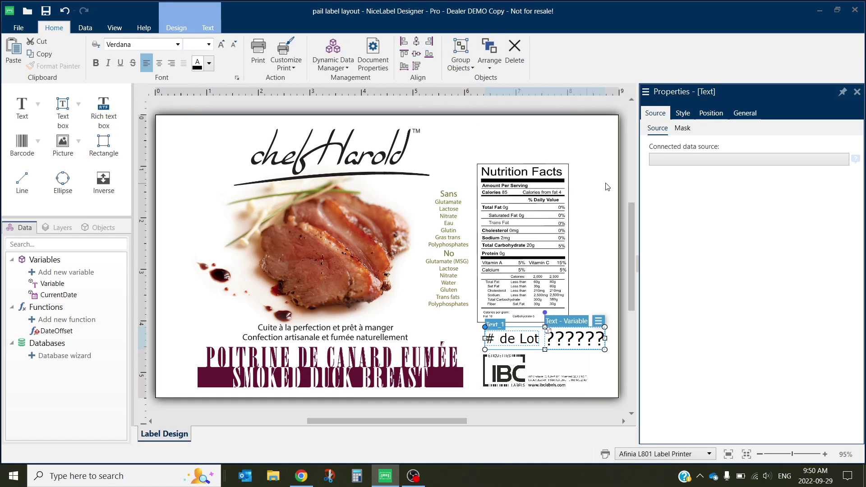
pyautogui.click(621, 181)
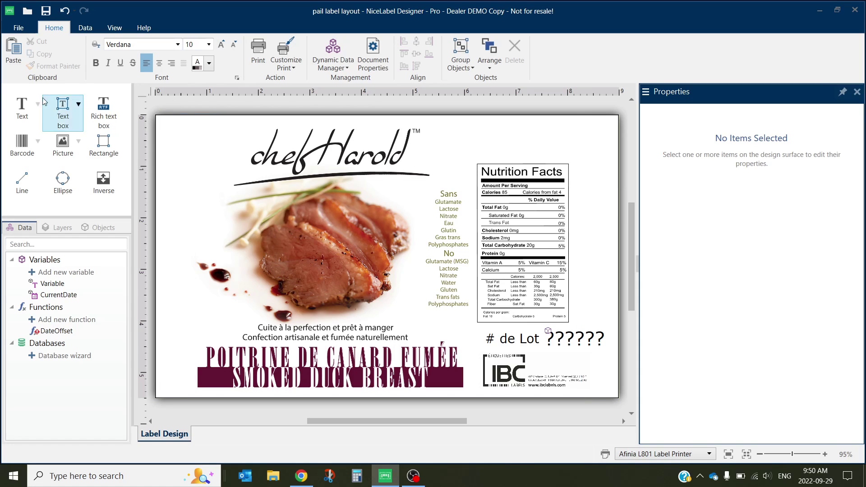
# Add a fixed text object reading "Exp.:" above the Nutrition Facts table
pyautogui.click(25, 108)
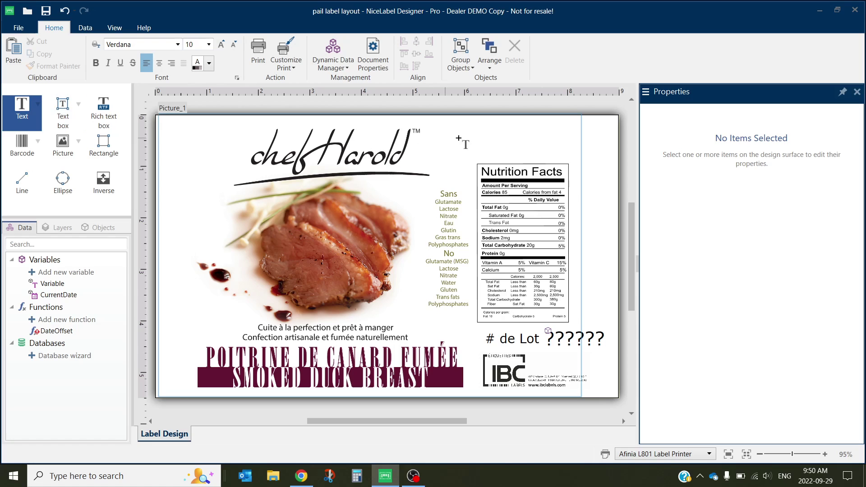
pyautogui.click(478, 132)
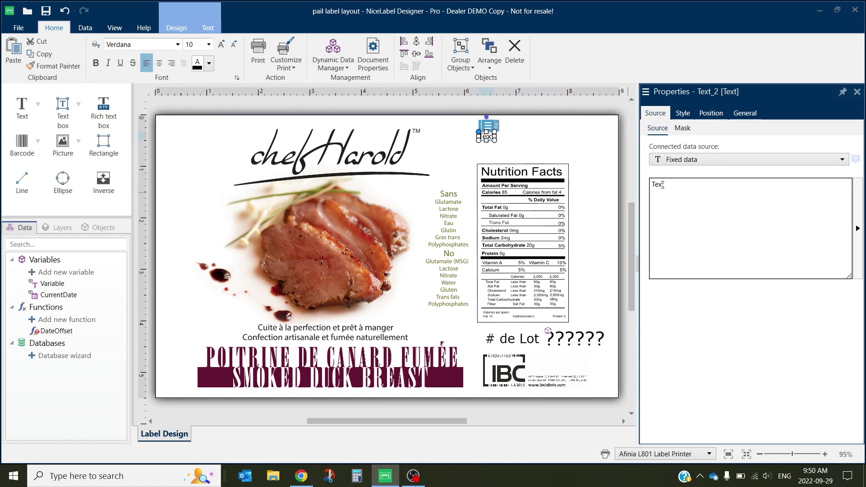
pyautogui.write('Exp')
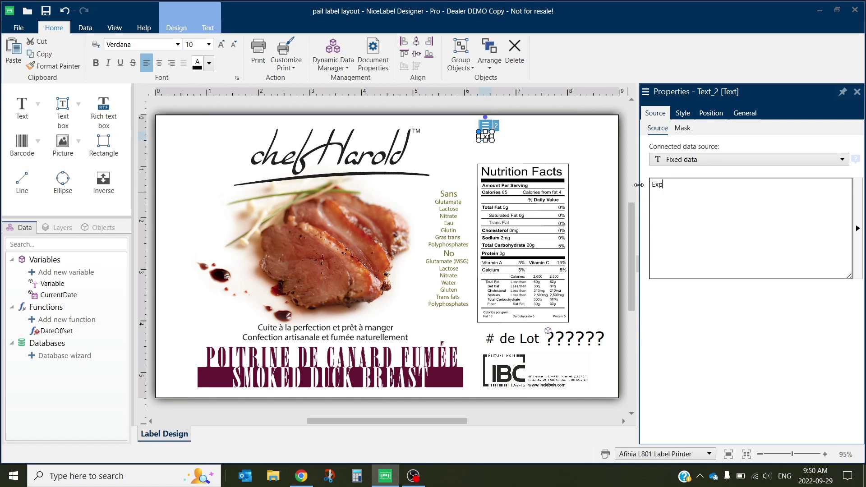
pyautogui.write('.:')
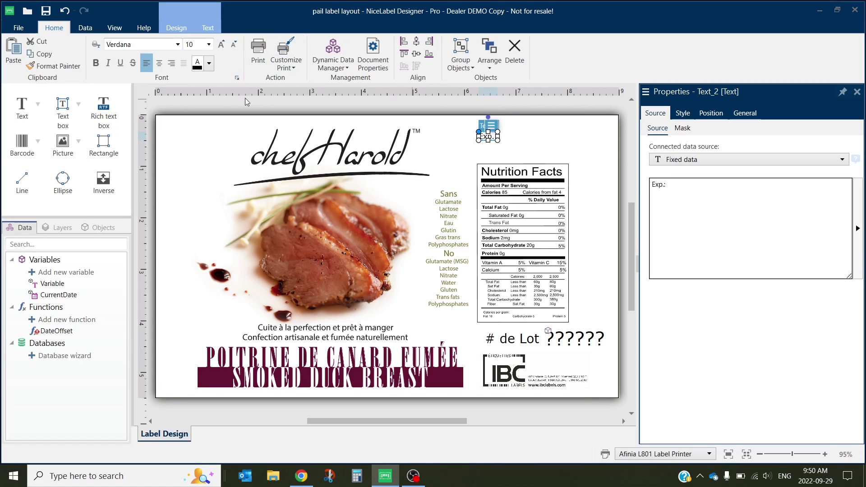
# Set the "Exp.:" text to 18 pt and position it just above the left end of the Nutrition Facts table
pyautogui.click(222, 44)
pyautogui.click(221, 45)
pyautogui.click(221, 45)
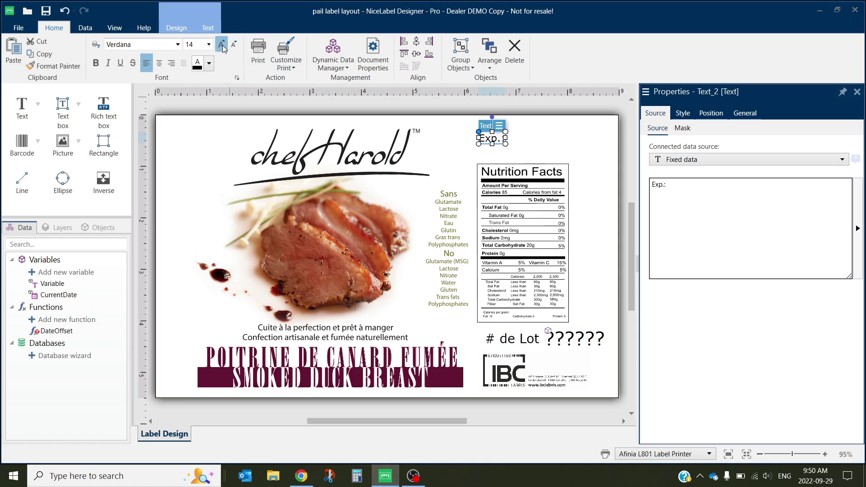
pyautogui.click(222, 44)
pyautogui.click(221, 44)
pyautogui.click(533, 103)
pyautogui.moveTo(493, 141); pyautogui.dragTo(492, 143)
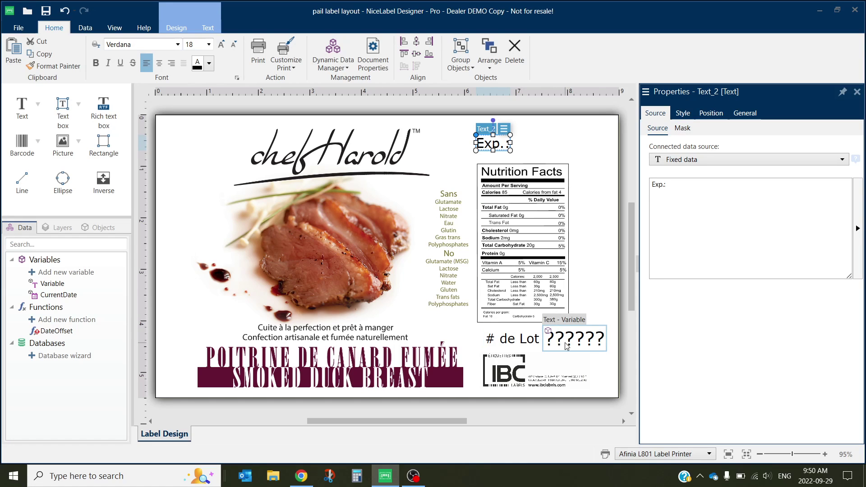
pyautogui.click(527, 137)
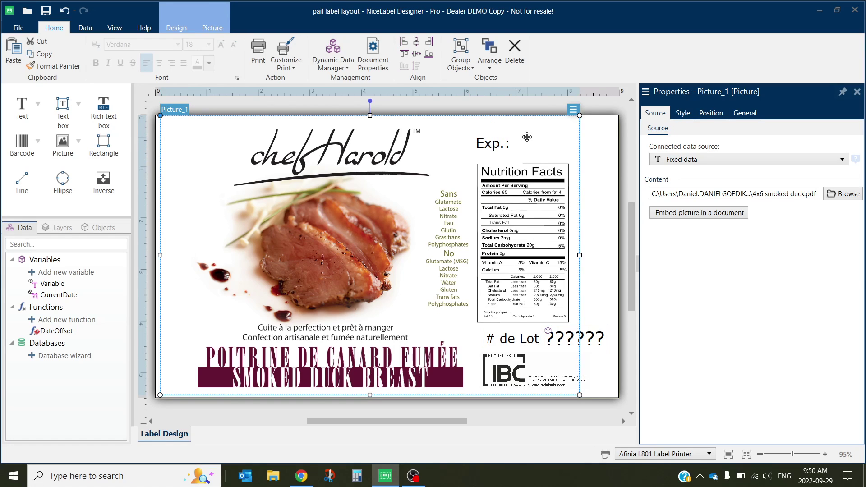
pyautogui.click(508, 112)
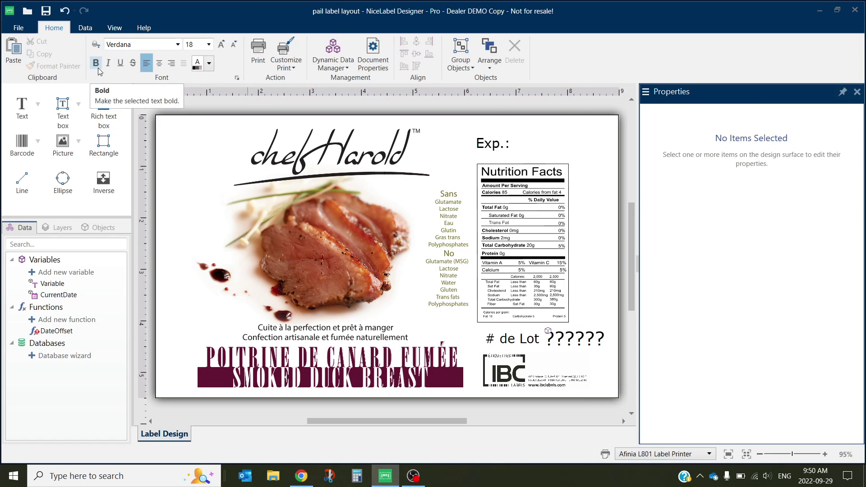
# Add a text object linked to the CurrentDate variable just after the "Exp.:" text above the Nutrition Facts table
pyautogui.click(38, 103)
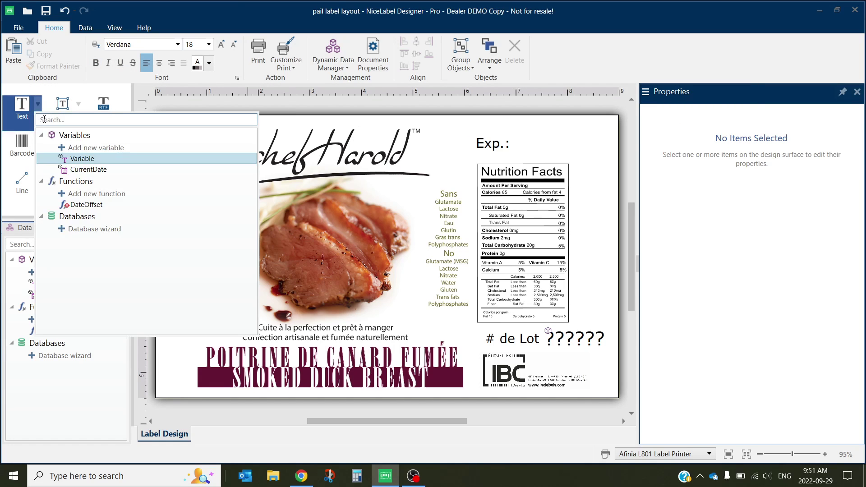
pyautogui.click(88, 170)
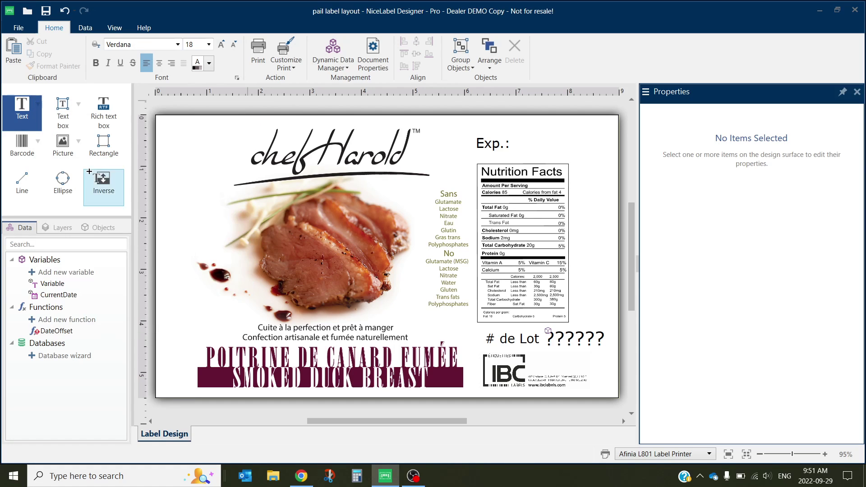
pyautogui.click(515, 141)
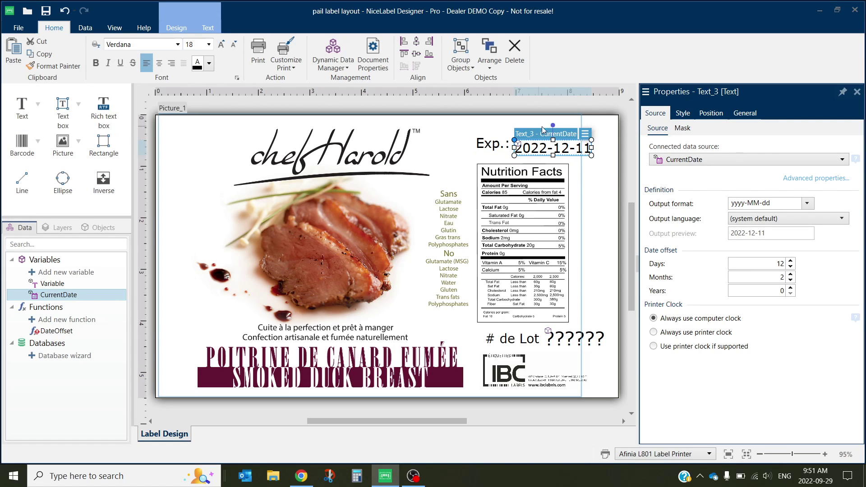
# Set the date's day and month offsets to 0 and move the date level with the "Exp.:" text
pyautogui.click(778, 264)
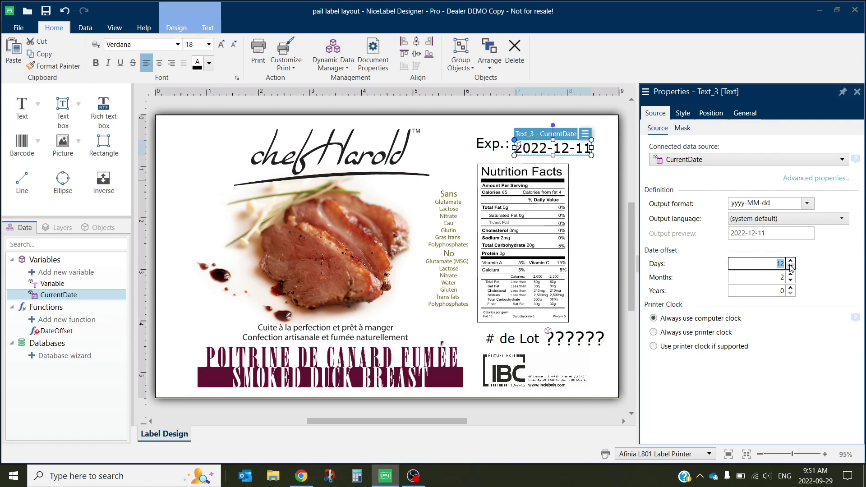
pyautogui.write('0')
pyautogui.press('Tab')
pyautogui.write('0')
pyautogui.press('Tab')
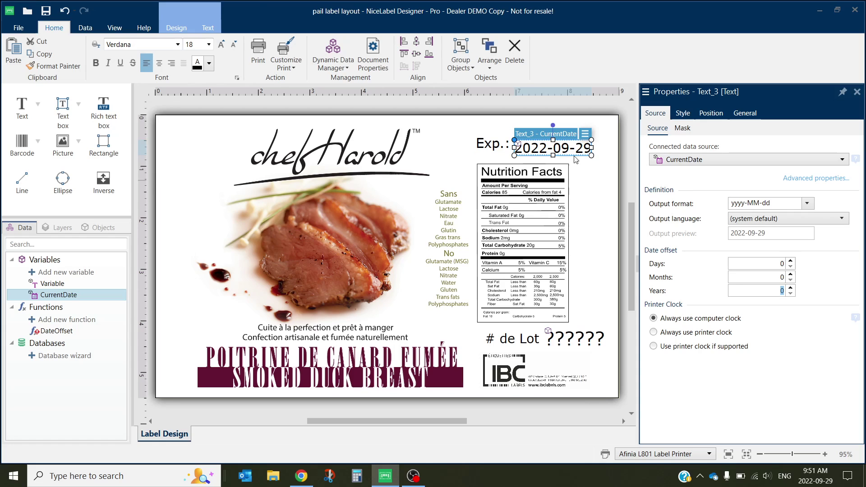
pyautogui.moveTo(552, 156); pyautogui.dragTo(550, 152)
pyautogui.click(551, 105)
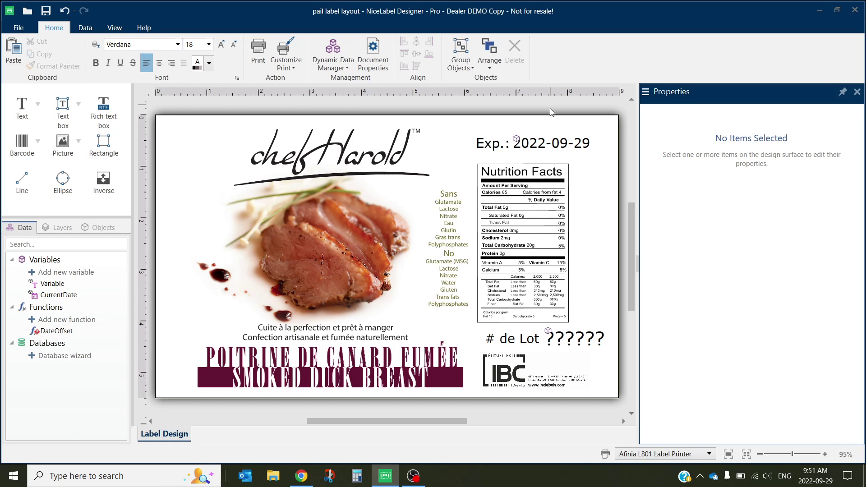
# Set the expiry date's offset to 15 days
pyautogui.click(551, 136)
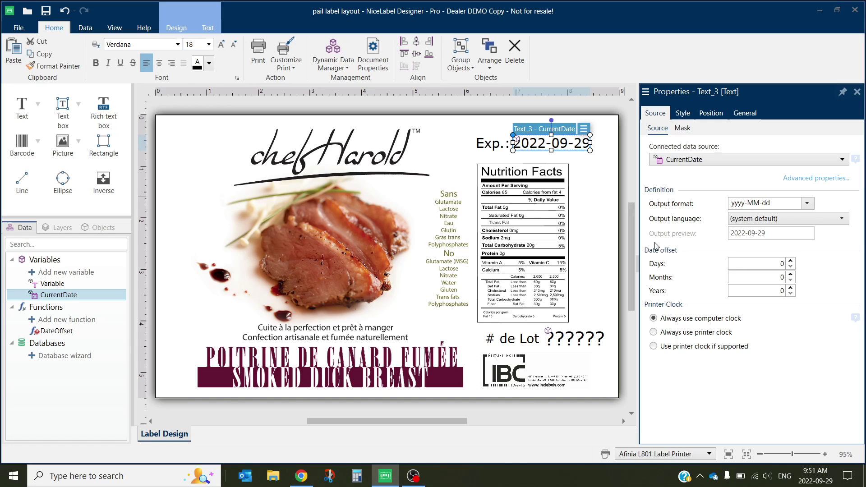
pyautogui.click(790, 266)
pyautogui.write('15')
pyautogui.press('Return')
pyautogui.click(469, 121)
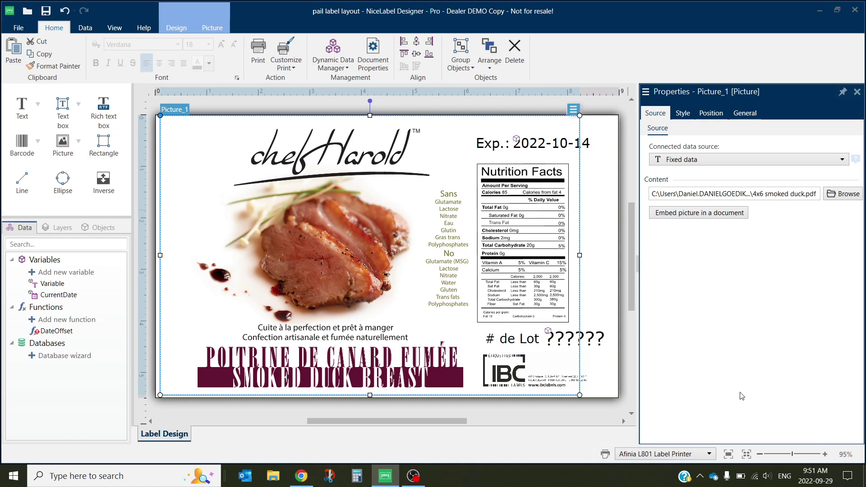
# Change the expiry date's offset to 0 days and 6 months
pyautogui.click(551, 149)
pyautogui.doubleClick(780, 264)
pyautogui.write('0')
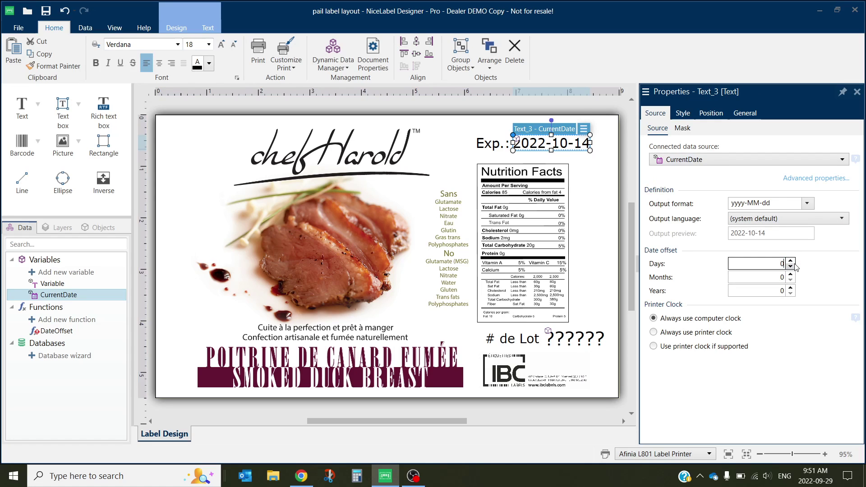
pyautogui.press('Tab')
pyautogui.press('Tab')
pyautogui.click(491, 114)
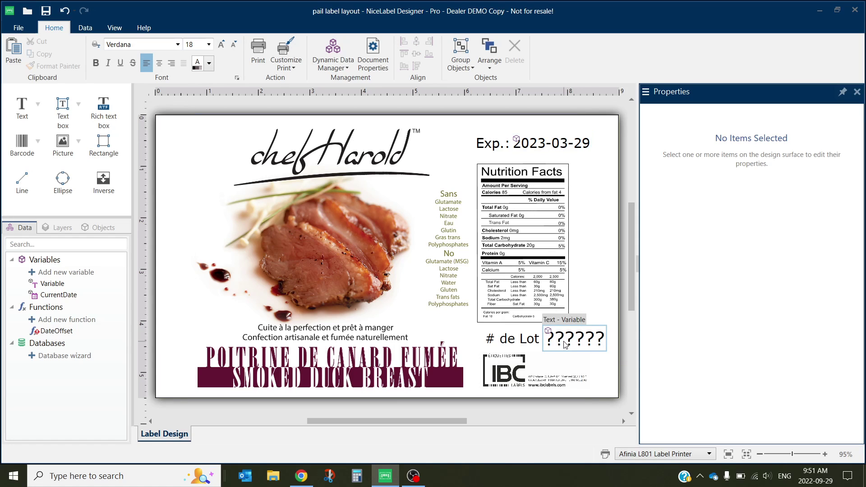
# Print one label on the Afinia L801 Label Printer with 153245 as the "# de lot" value
pyautogui.click(260, 47)
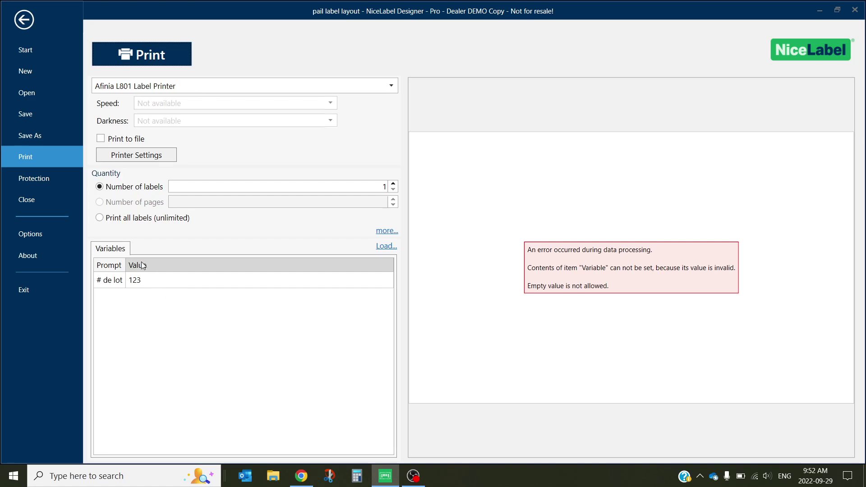
pyautogui.click(134, 281)
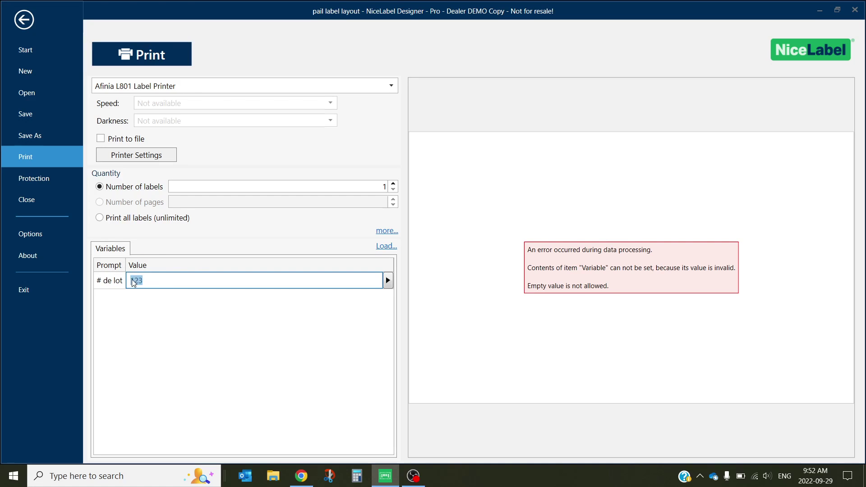
pyautogui.write('153245')
pyautogui.click(153, 52)
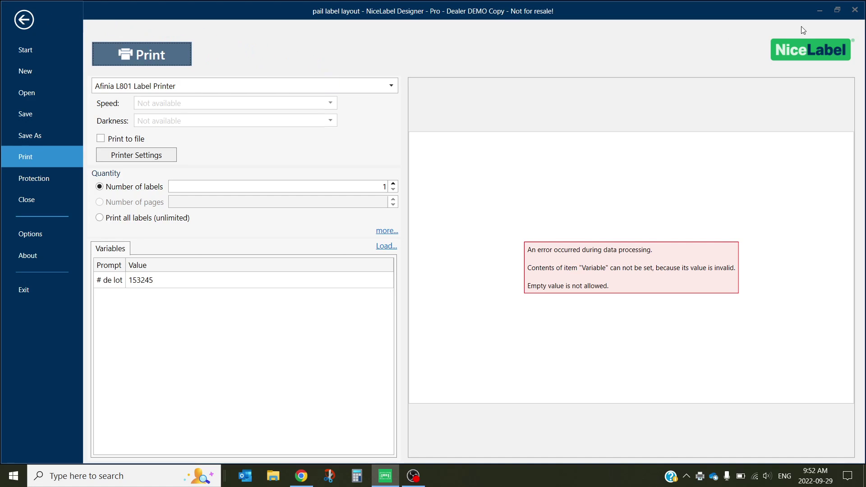
pyautogui.click(821, 12)
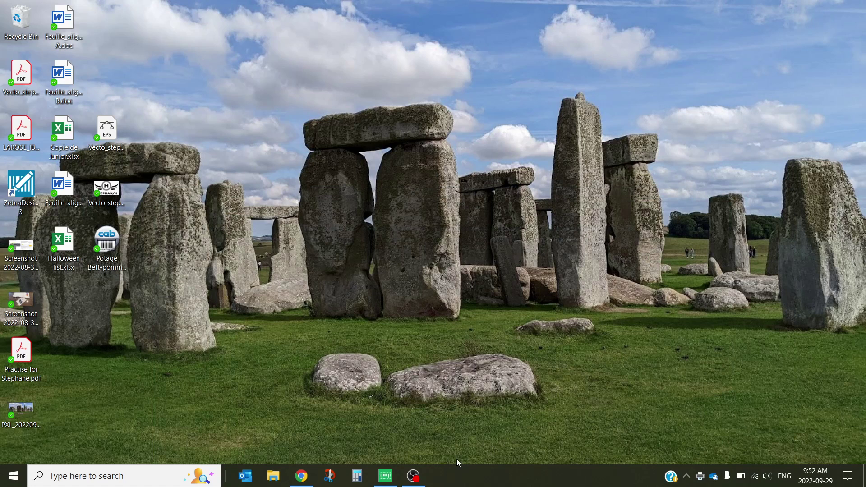
pyautogui.click(413, 476)
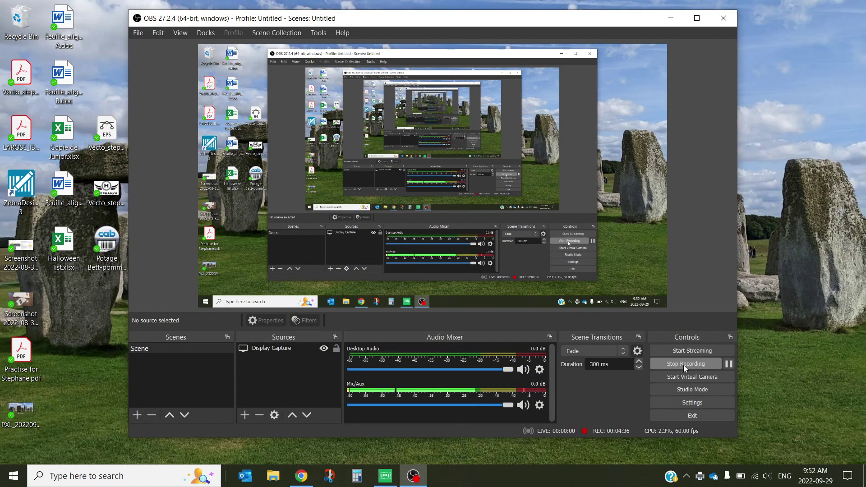